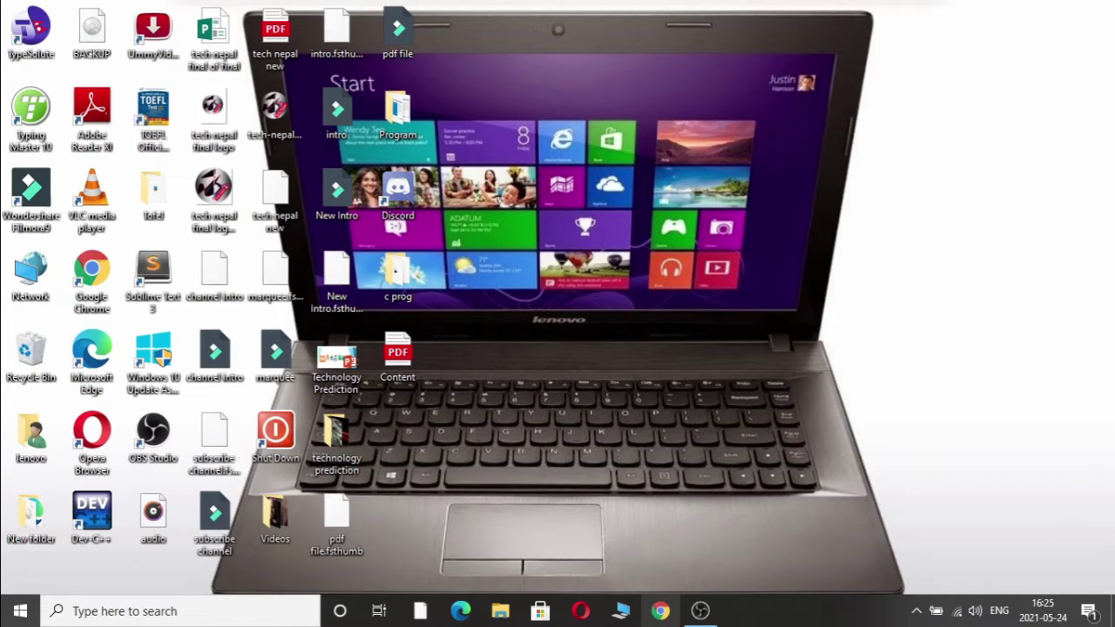
Launch Chrome and load hipdf.com
click(661, 610)
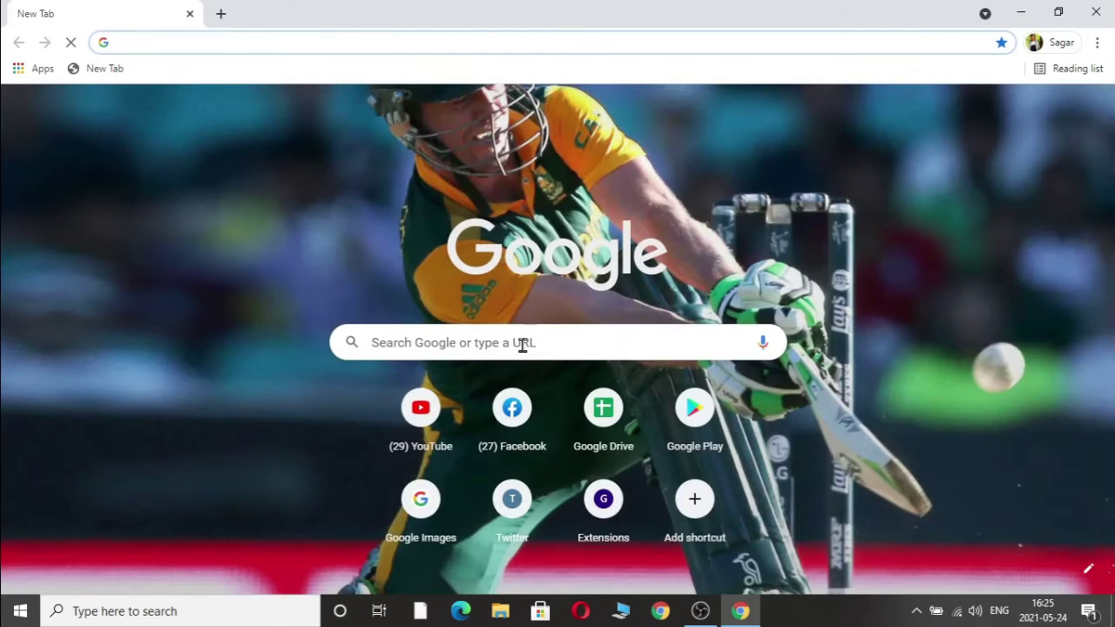
click(477, 43)
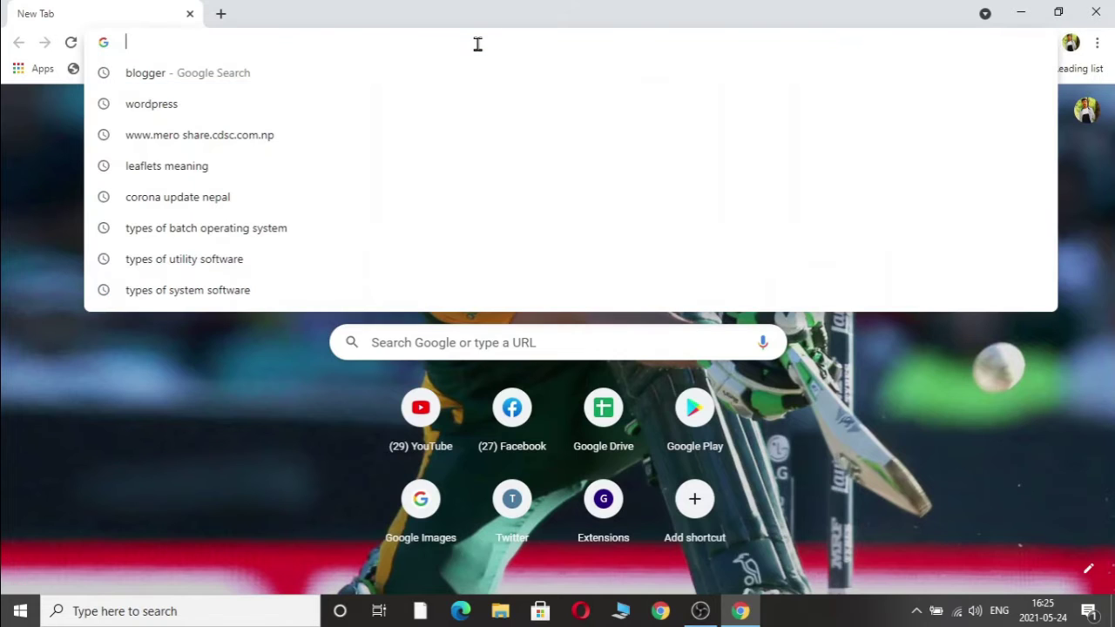
text(hip)
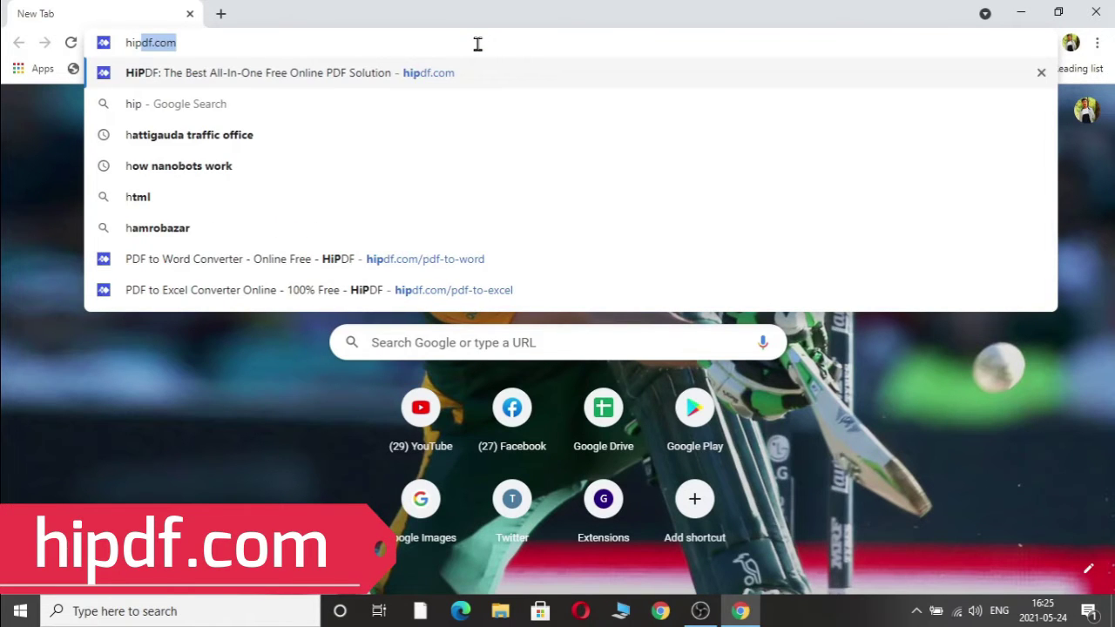
text(df.)
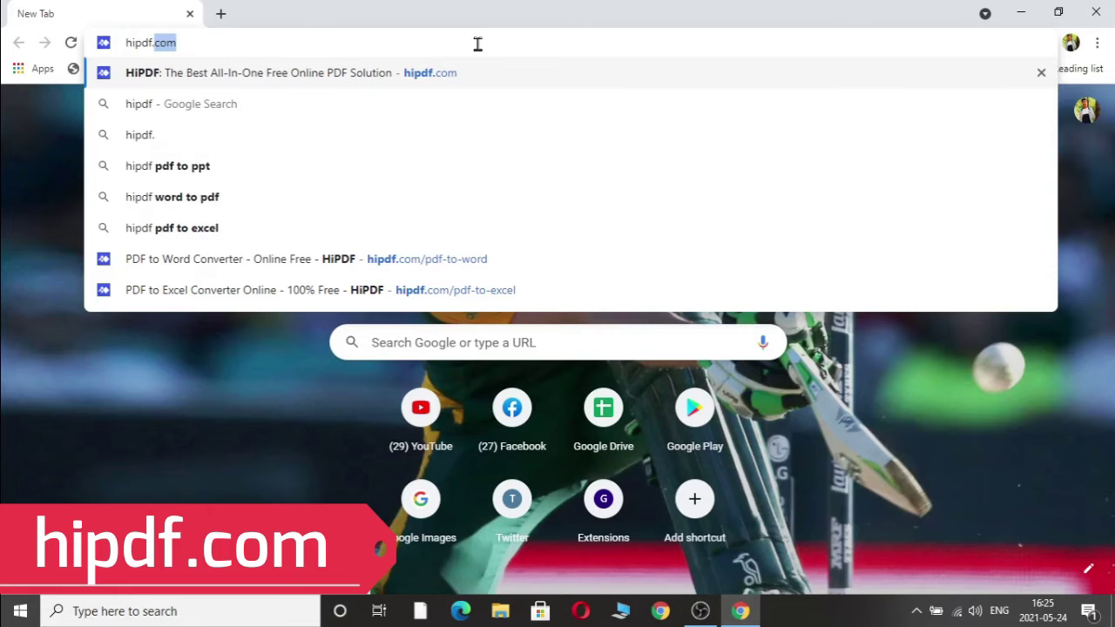
text(com)
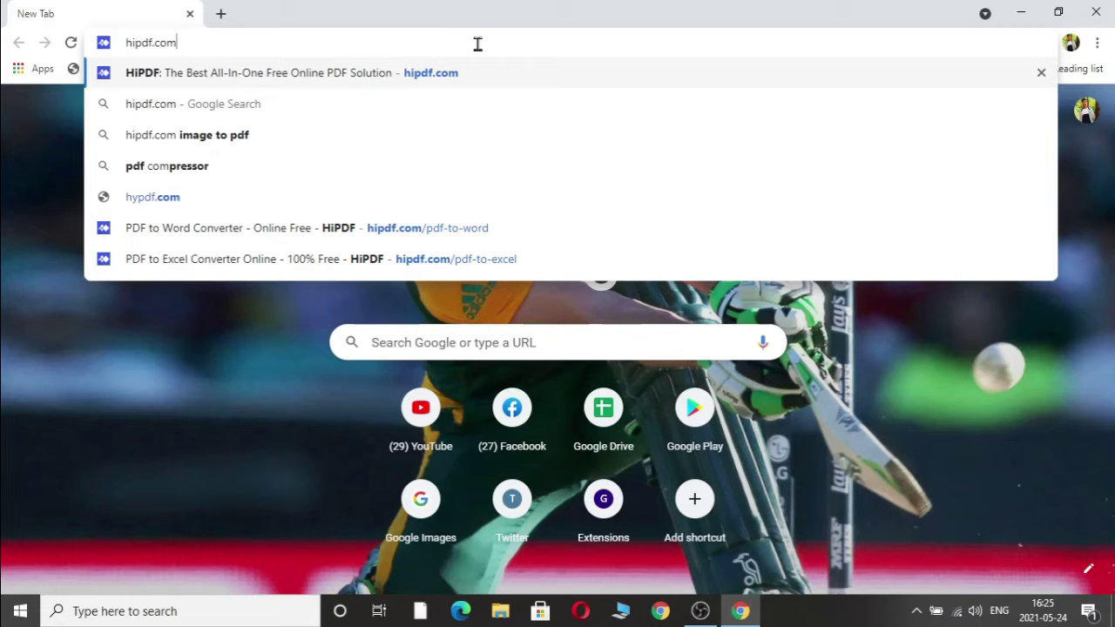
key(Return)
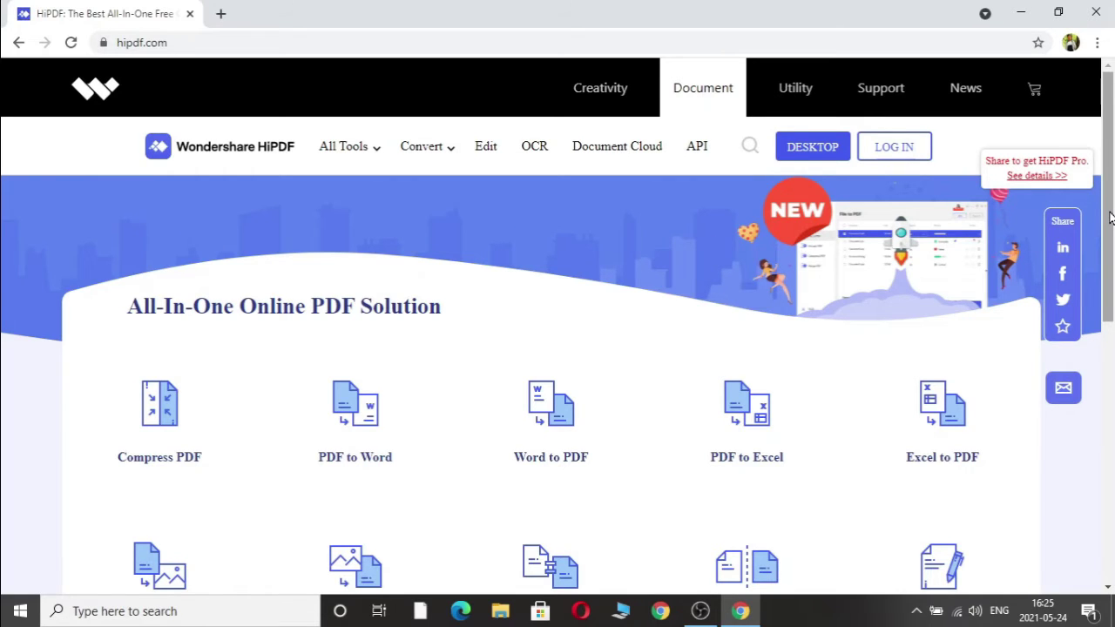
Go to HiPDF's PDF to Word converter and bring its upload area into view
mouse_move(1110, 218)
mouse_down()
mouse_move(1110, 479)
mouse_move(1112, 202)
mouse_up()
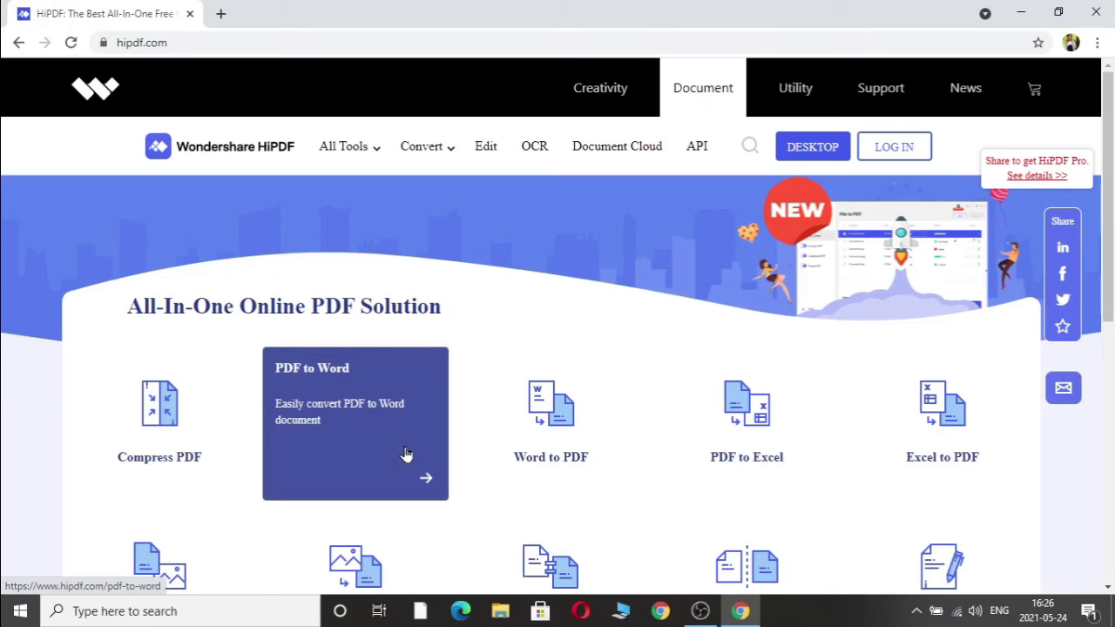
click(428, 480)
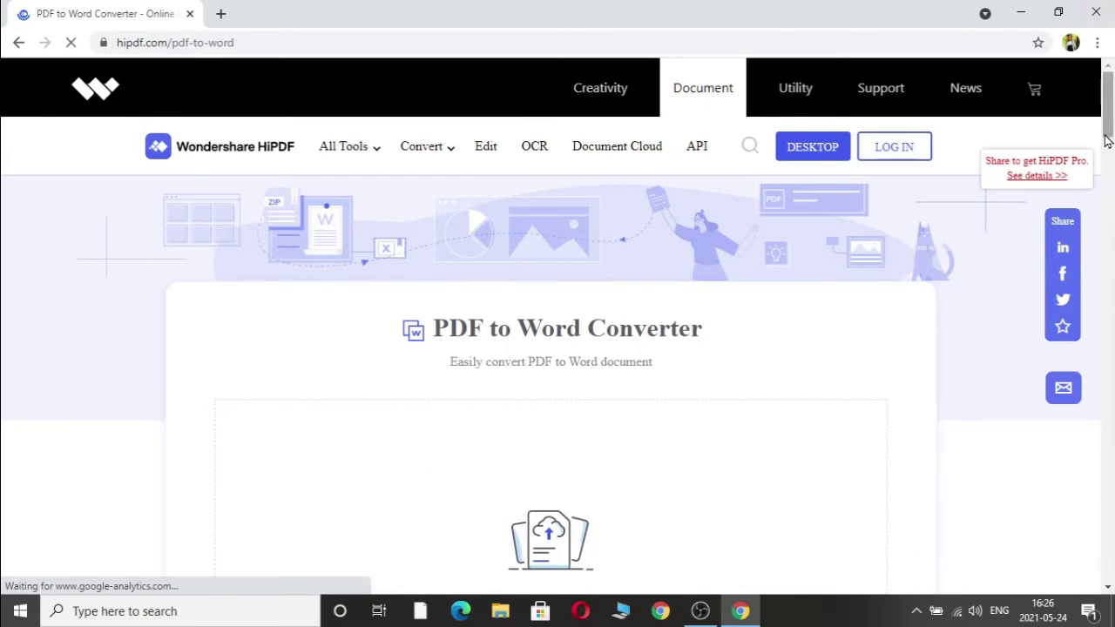
drag(1108, 127, 1107, 152)
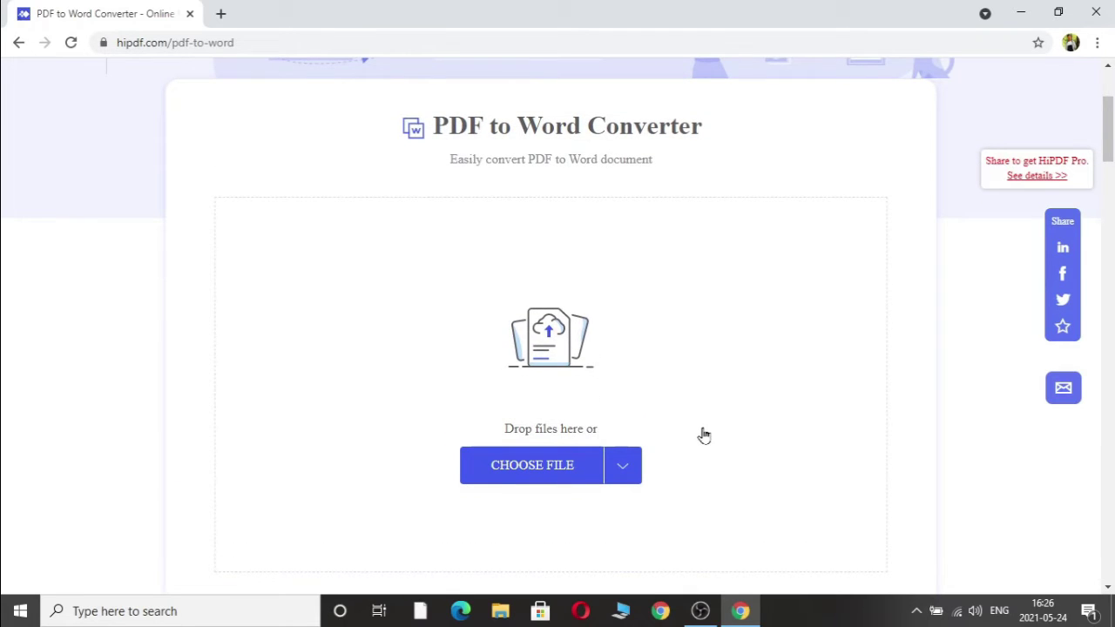
Choose Content.pdf from the Desktop folder and upload it to the converter
click(573, 477)
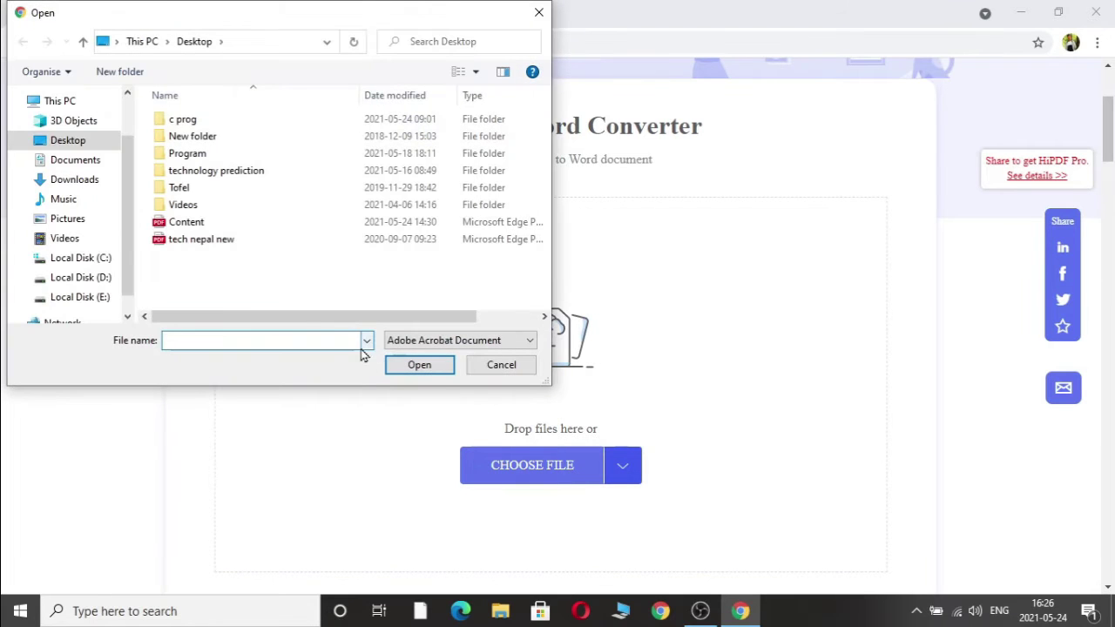
click(215, 226)
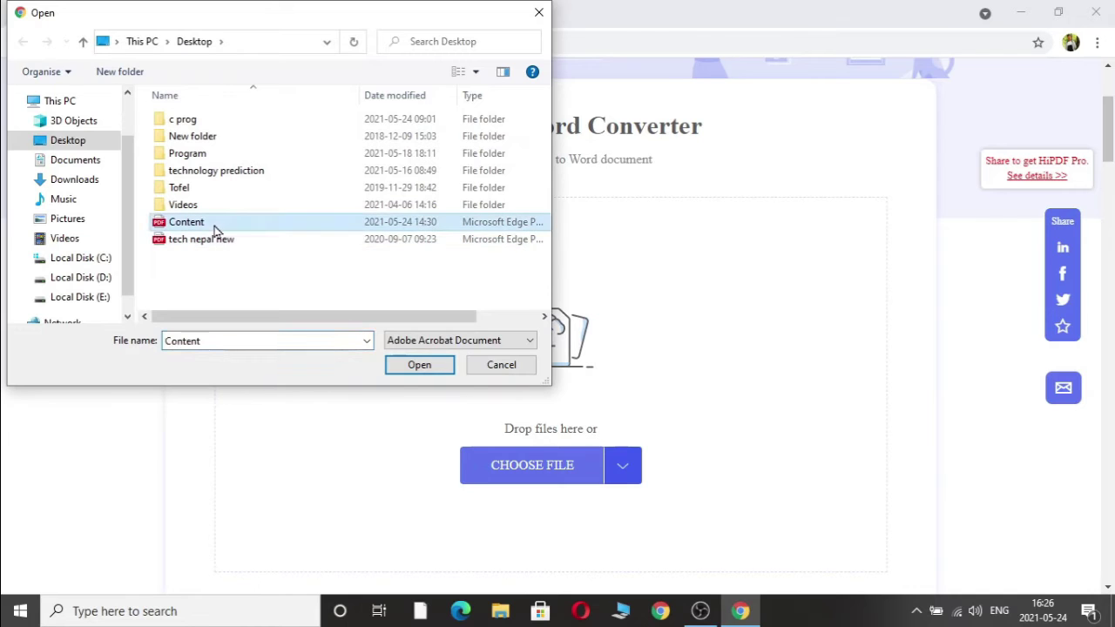
click(430, 367)
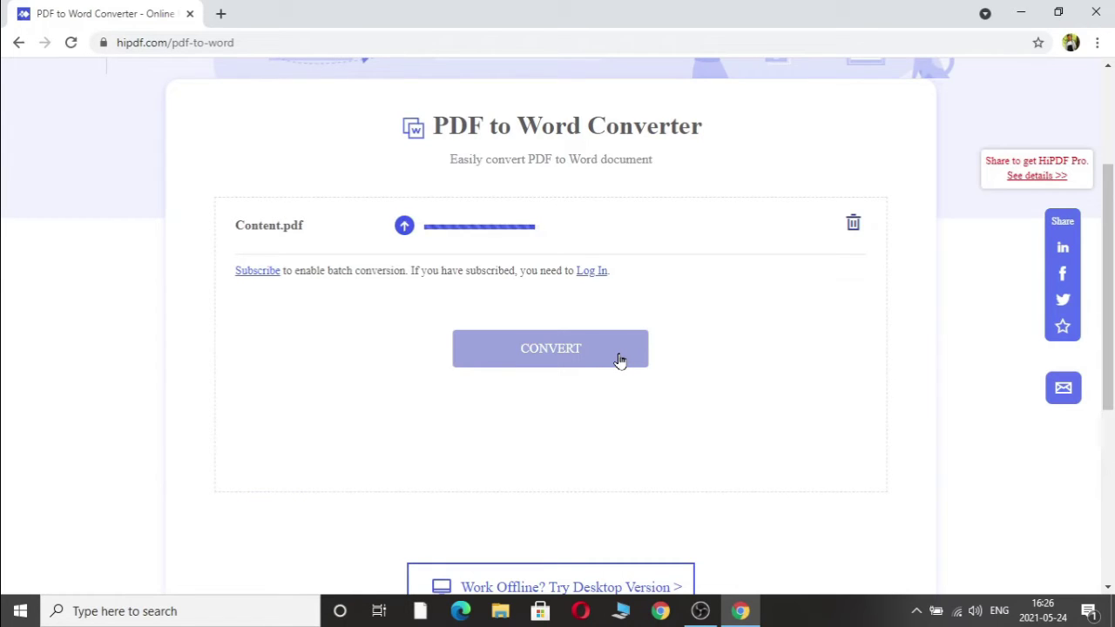
Convert Content.pdf, download Content.docx and open it from Chrome's download bar
click(586, 361)
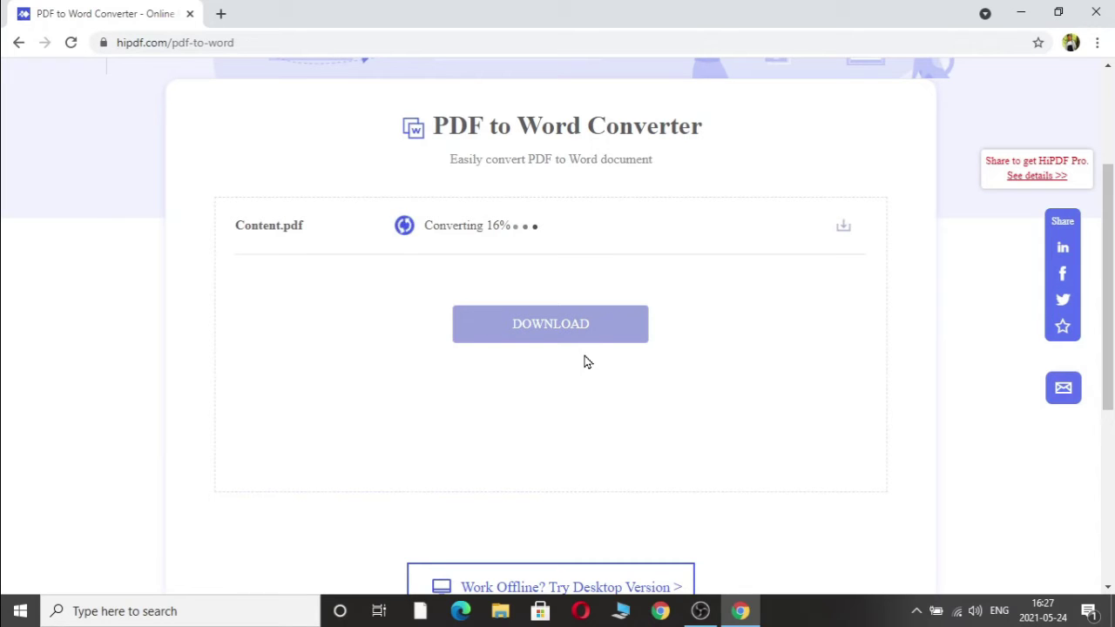
click(848, 230)
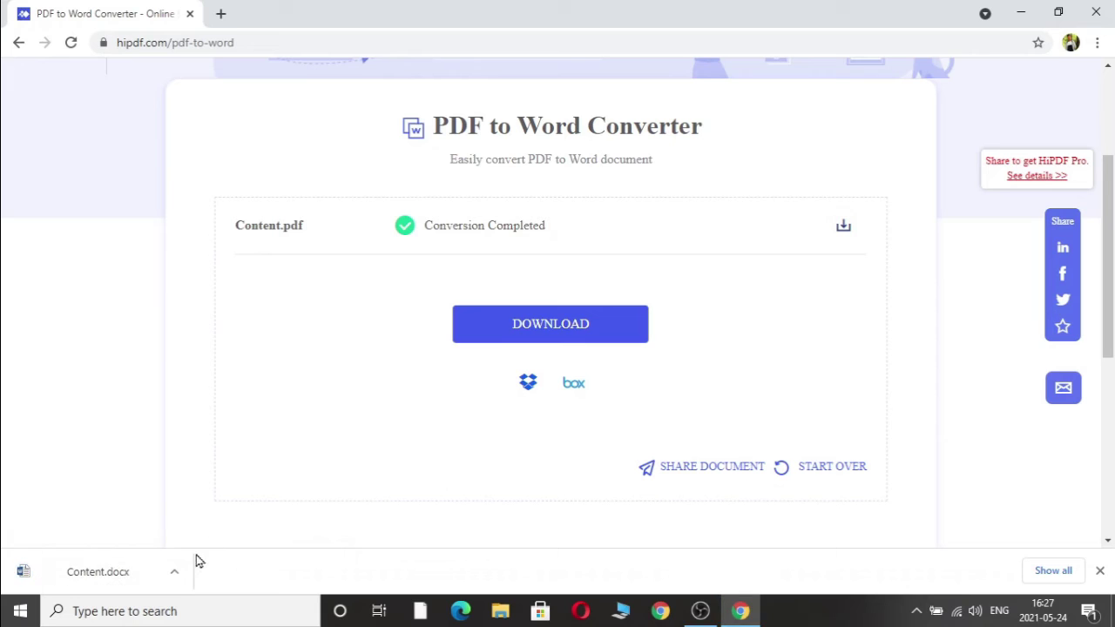
click(175, 576)
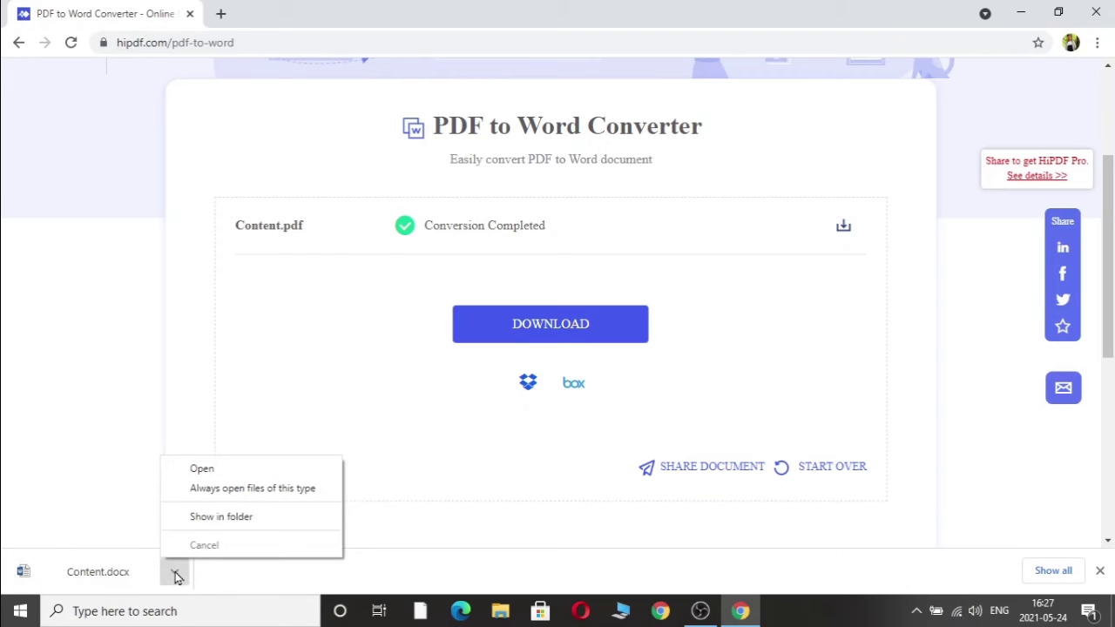
click(255, 475)
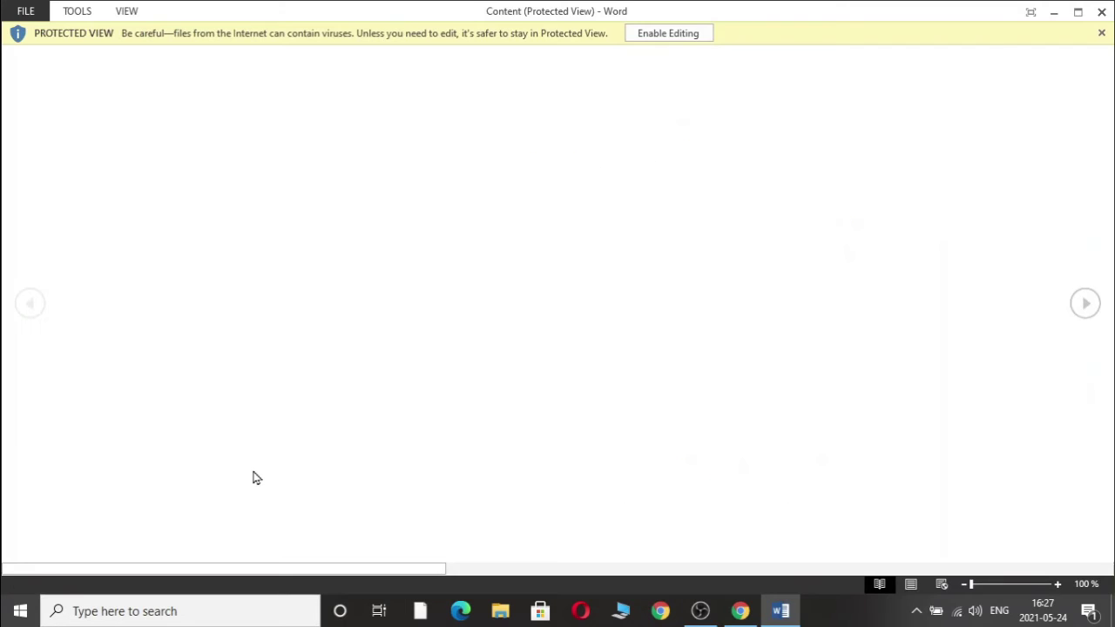
Enable editing on the Content document in Word's Protected View
click(694, 34)
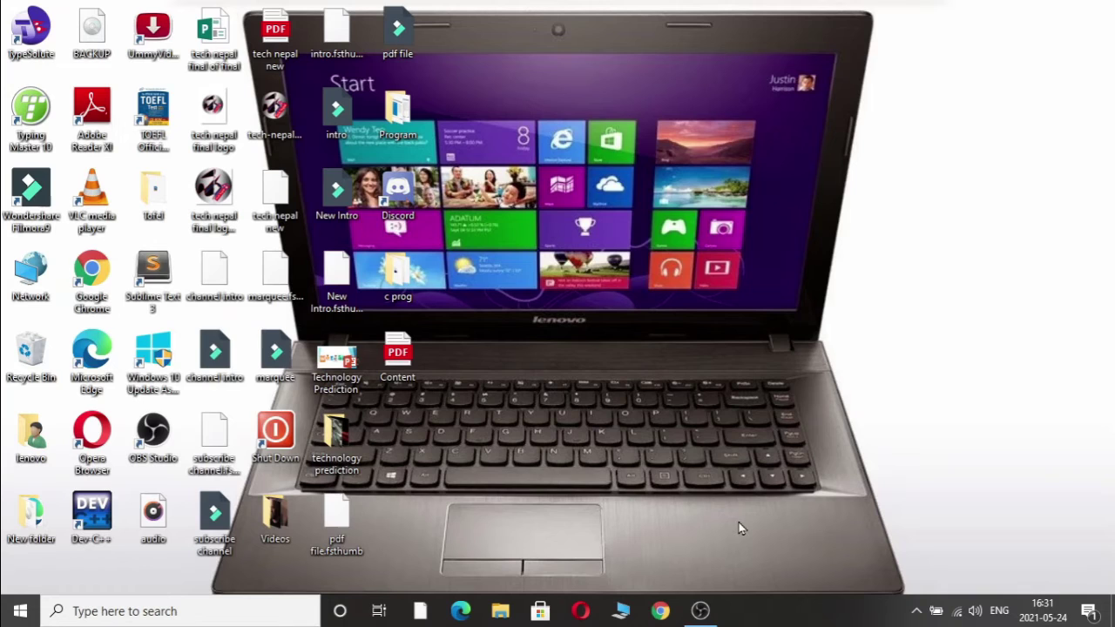
Relaunch Chrome and go to Google Drive from the Google apps grid
click(661, 613)
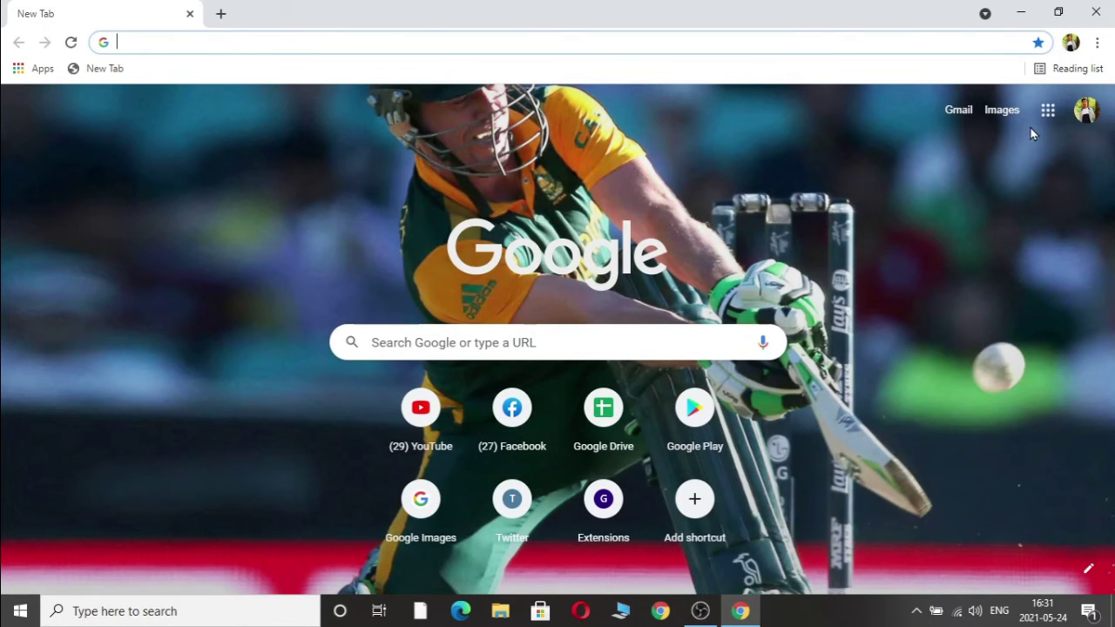
click(1048, 112)
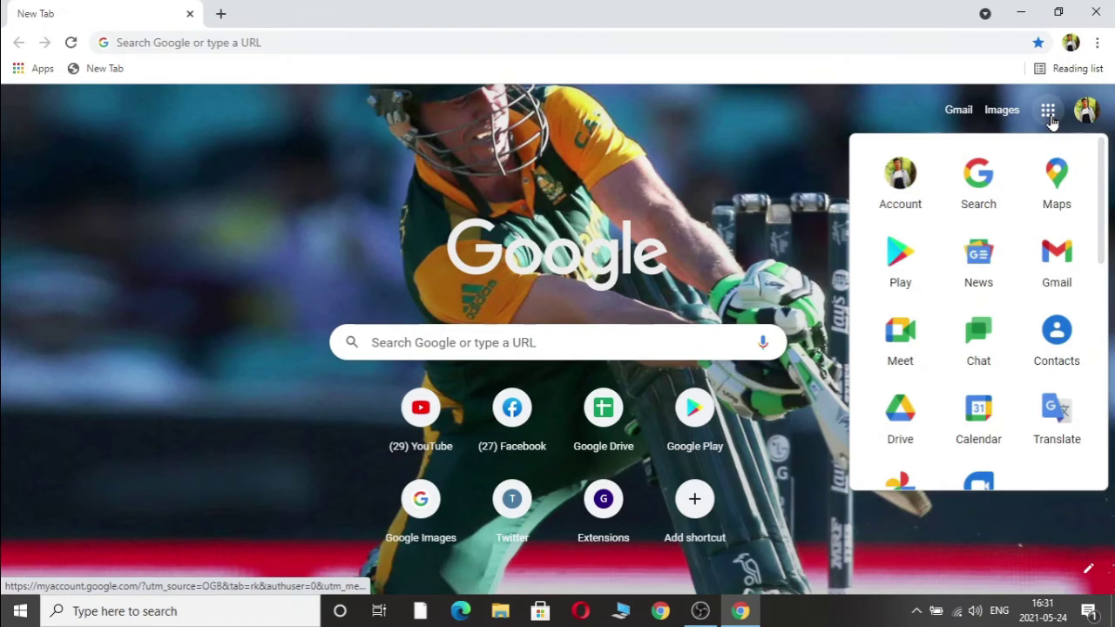
click(914, 433)
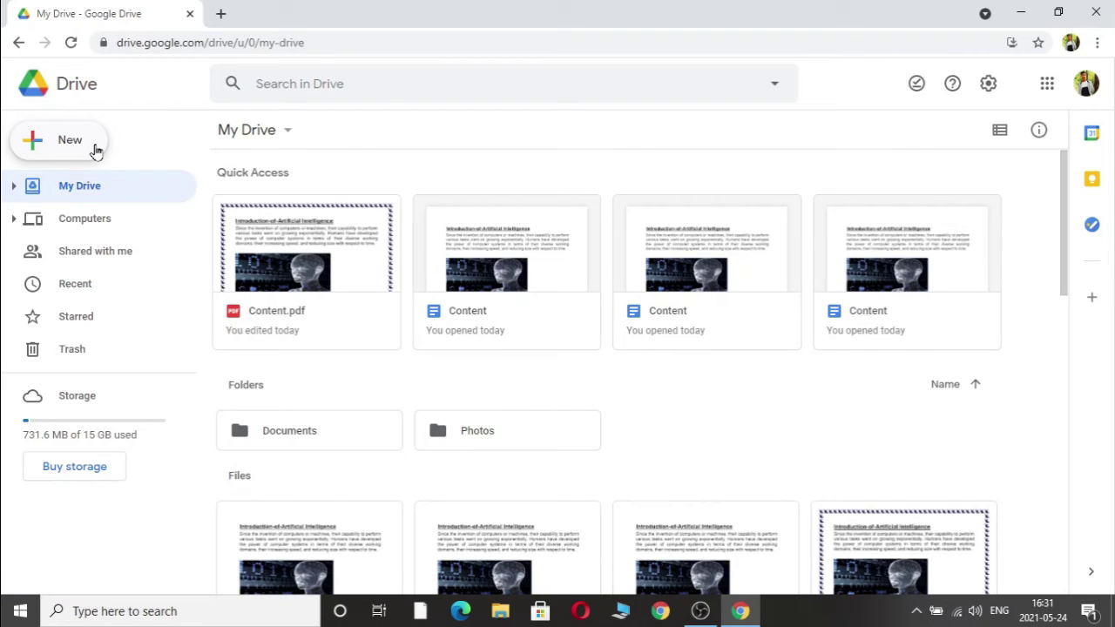
Upload Content.pdf from the Desktop to My Drive as Version 4 of the existing file
click(95, 148)
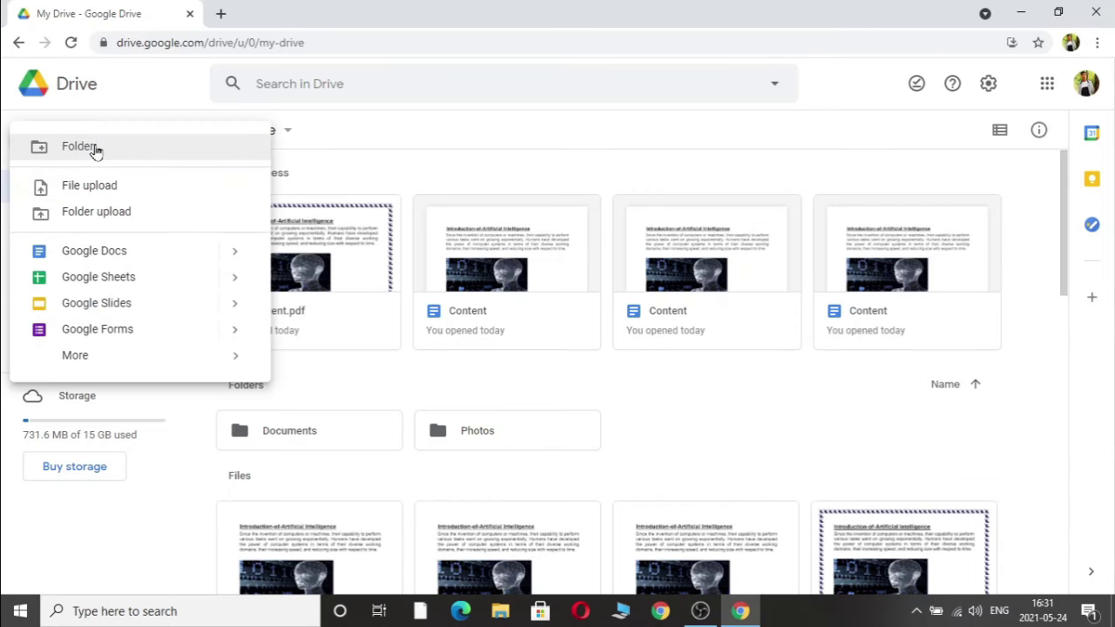
click(165, 194)
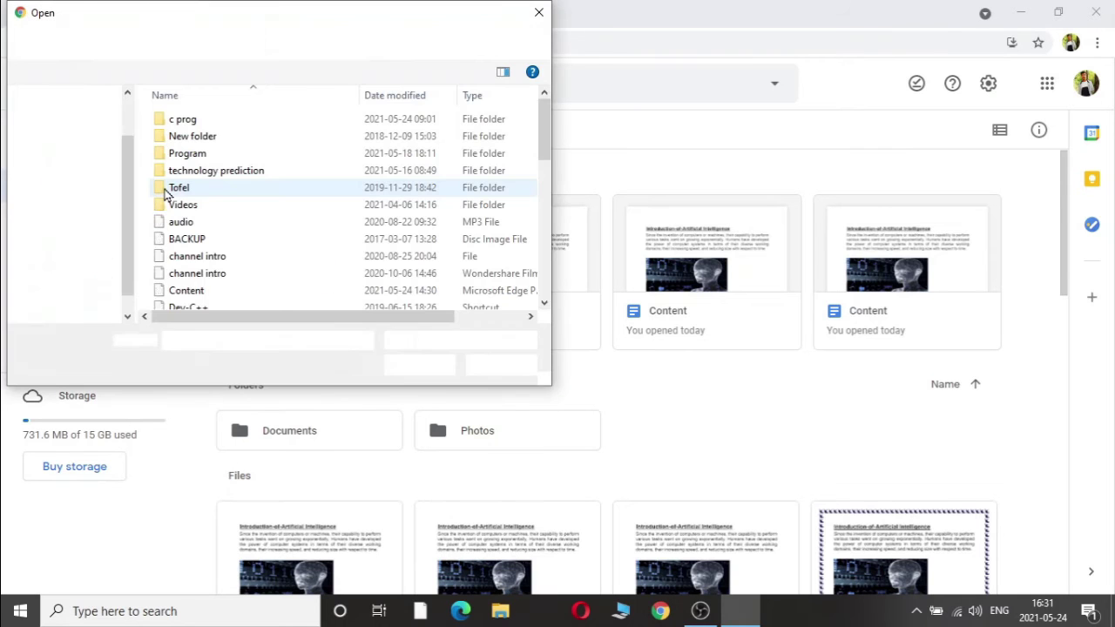
click(183, 290)
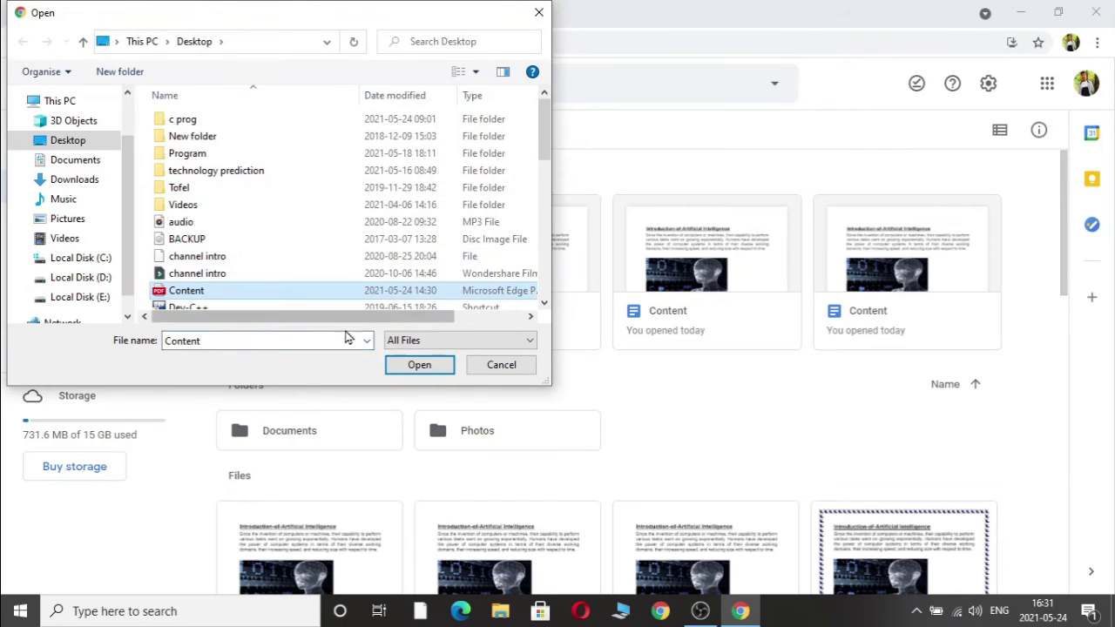
click(414, 362)
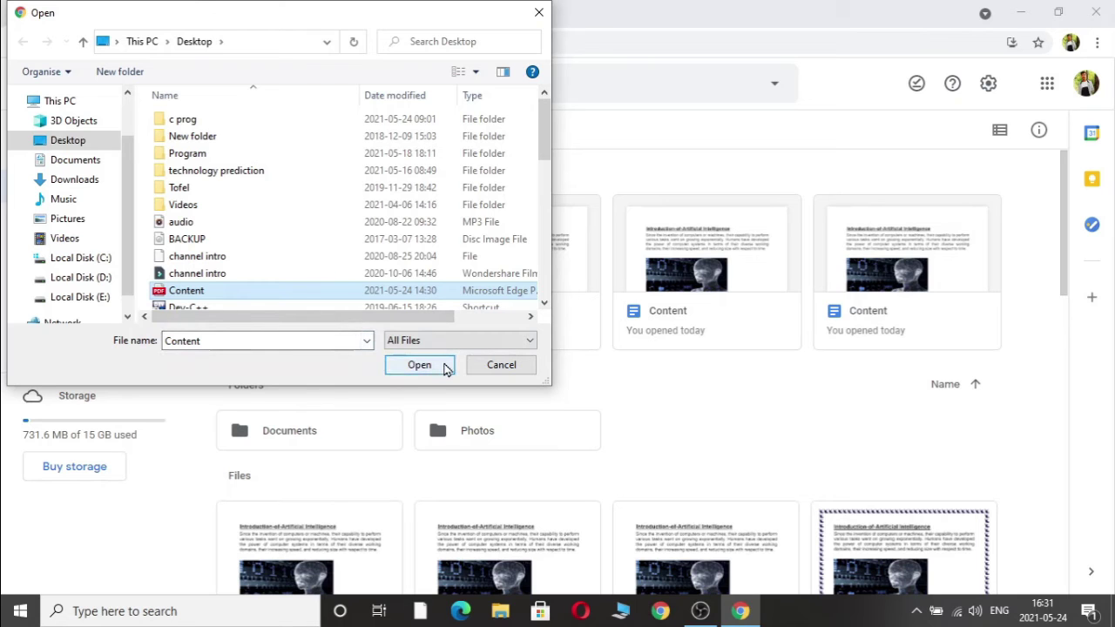
click(444, 367)
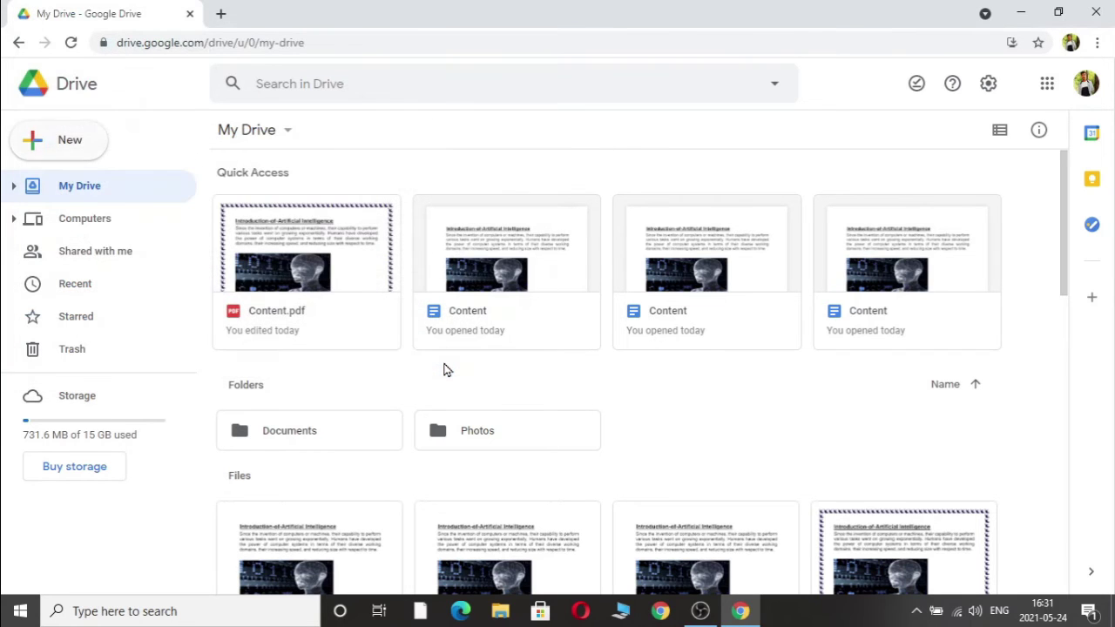
scroll(443, 370, down, 2)
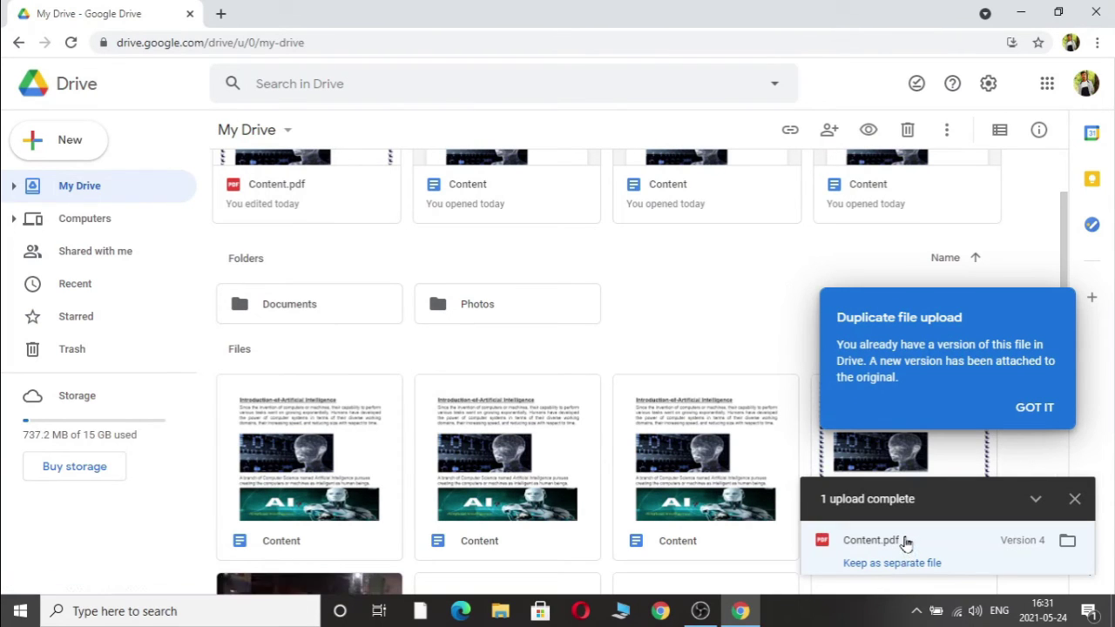
Preview the uploaded Content.pdf, dismiss the duplicate notice, and open it with Google Docs
click(906, 541)
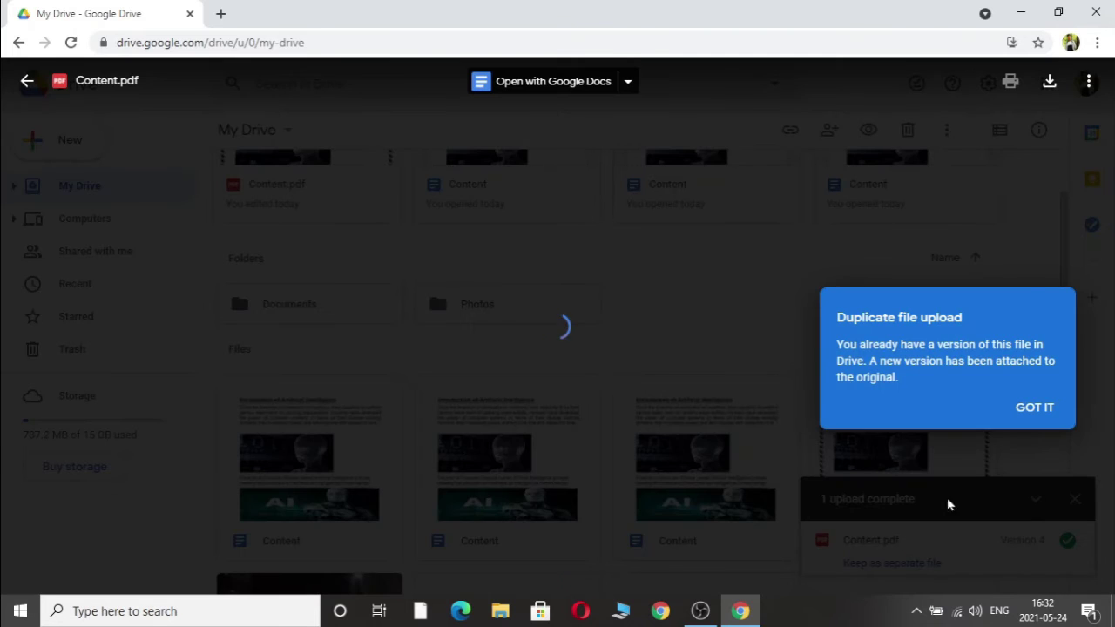
click(1037, 411)
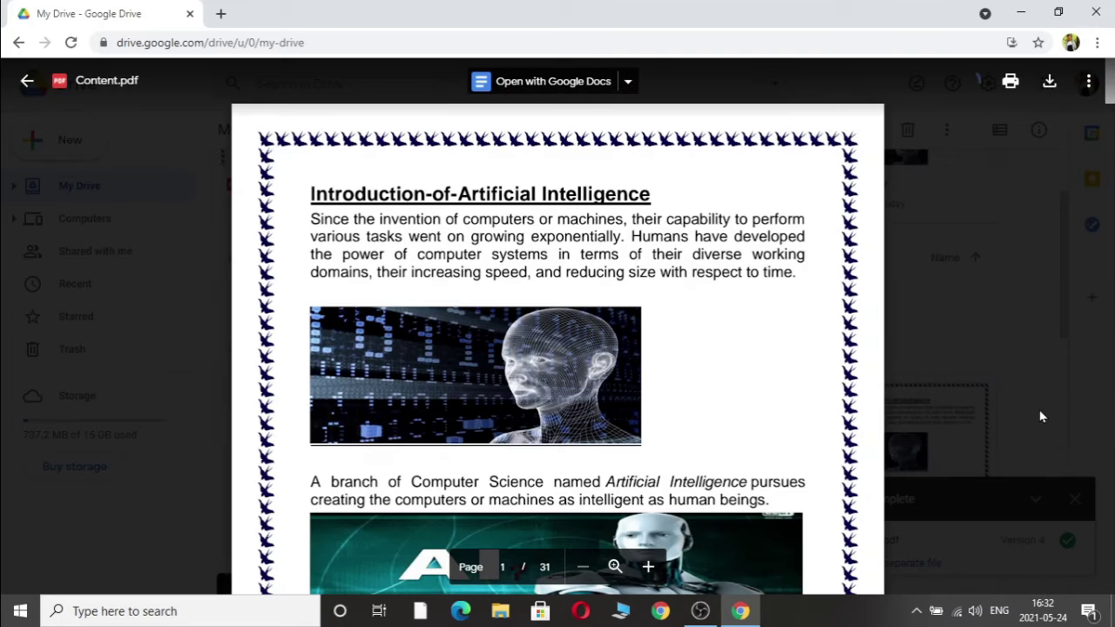
click(629, 84)
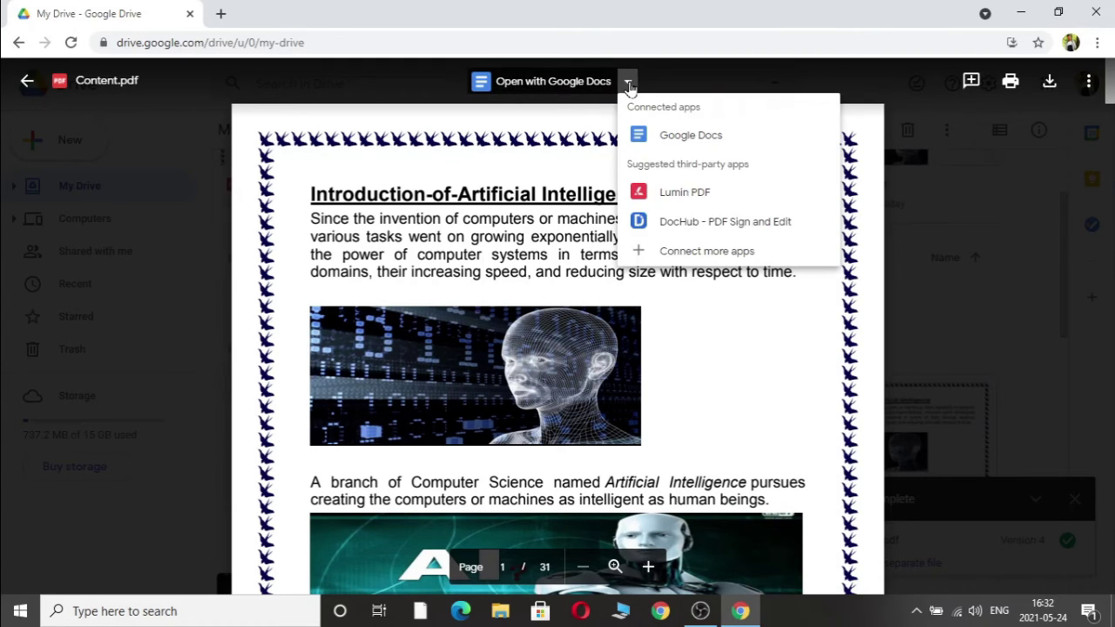
click(746, 142)
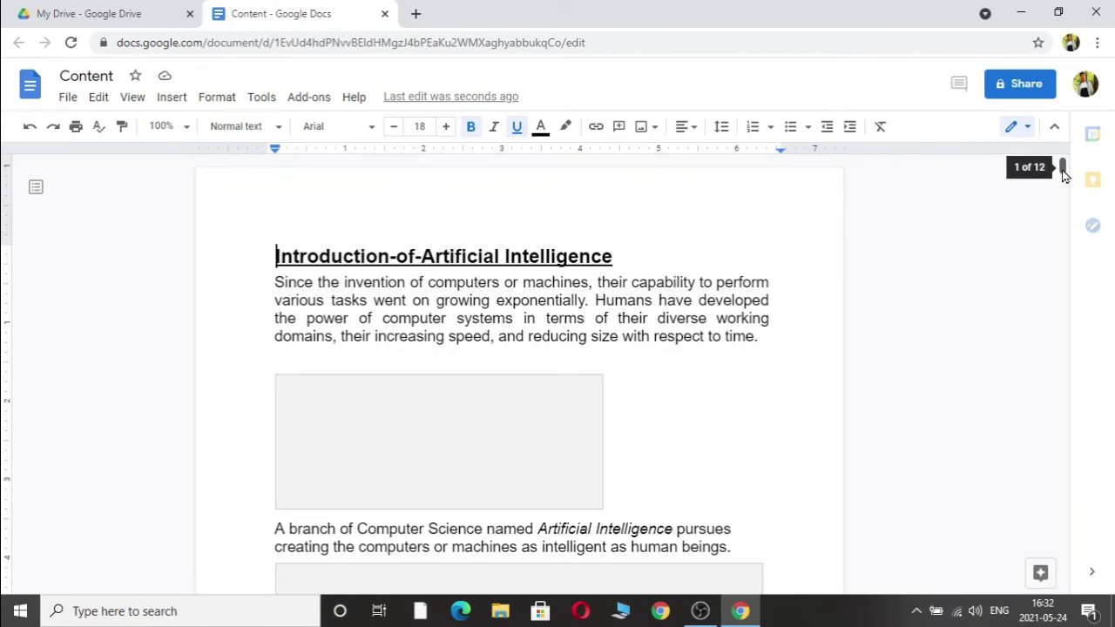
Download the Google Doc as Microsoft Word (.docx) and open Content.docx in Word
mouse_move(1062, 174)
mouse_down()
mouse_move(1062, 213)
mouse_move(1062, 167)
mouse_up()
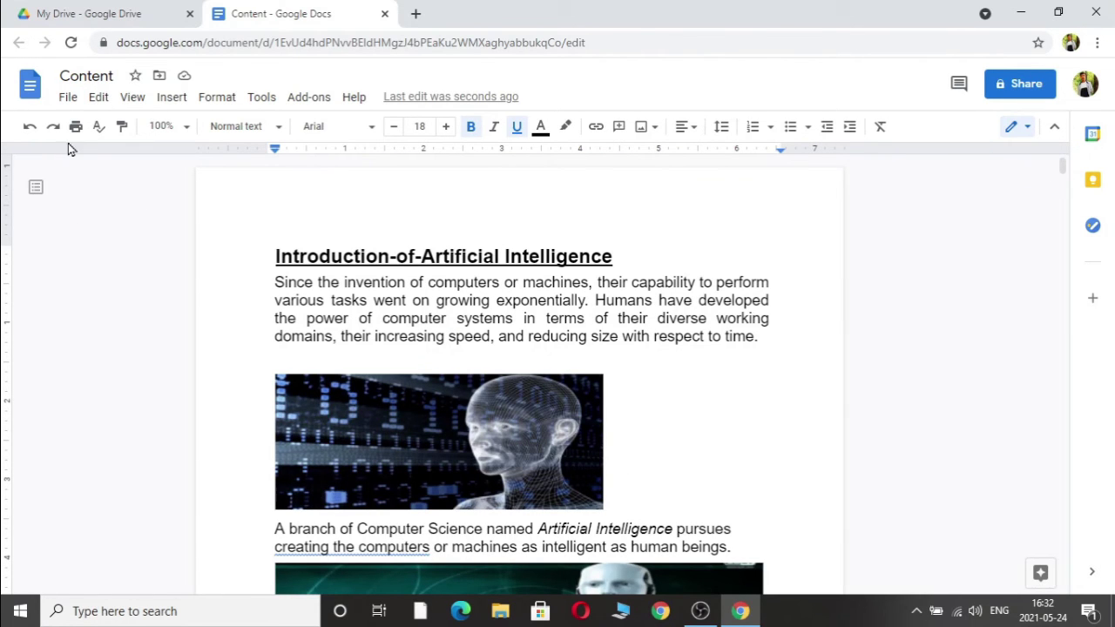
click(70, 98)
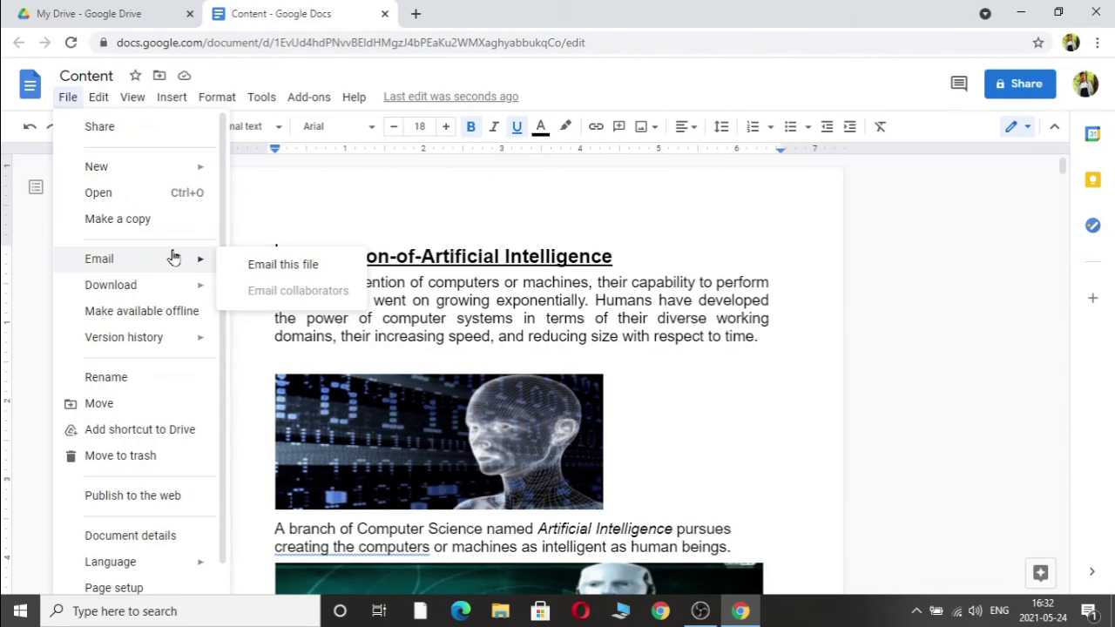
mouse_move(200, 293)
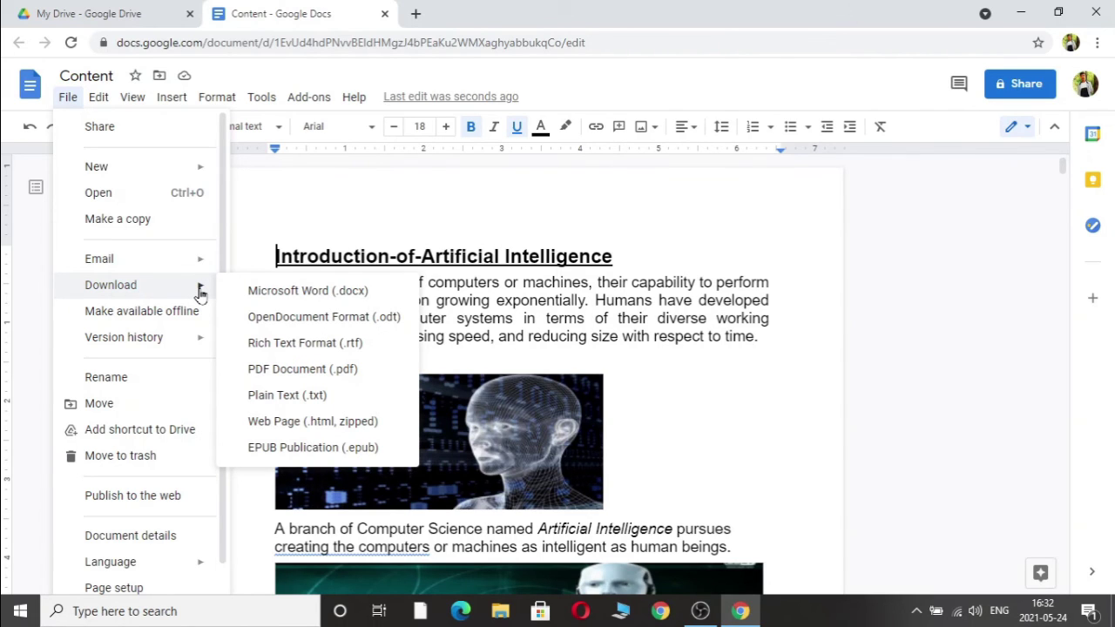
click(389, 294)
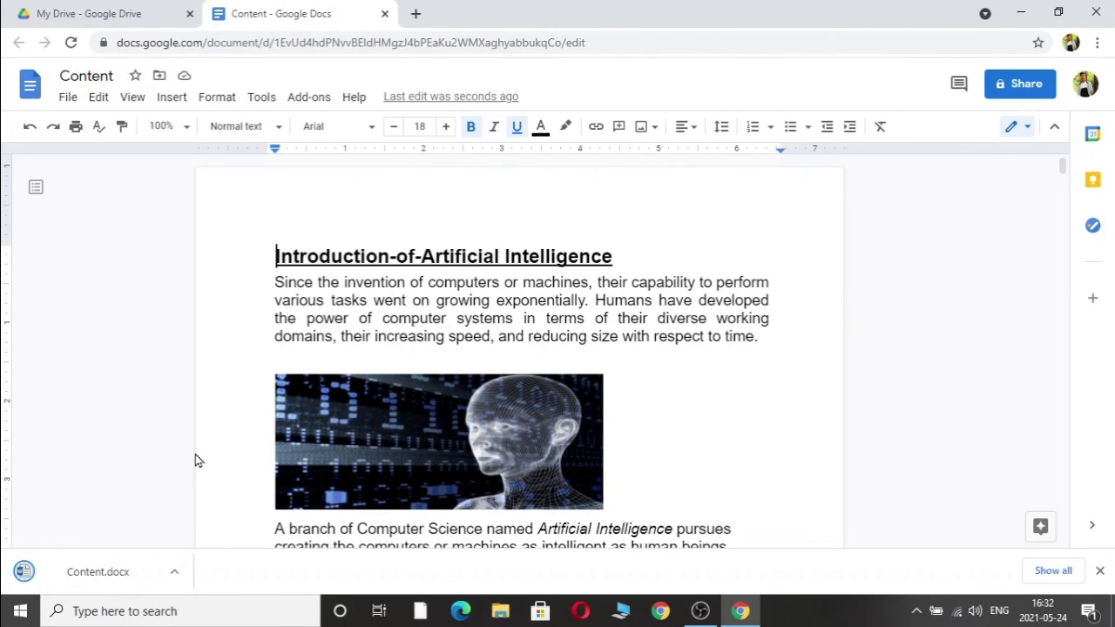
click(174, 574)
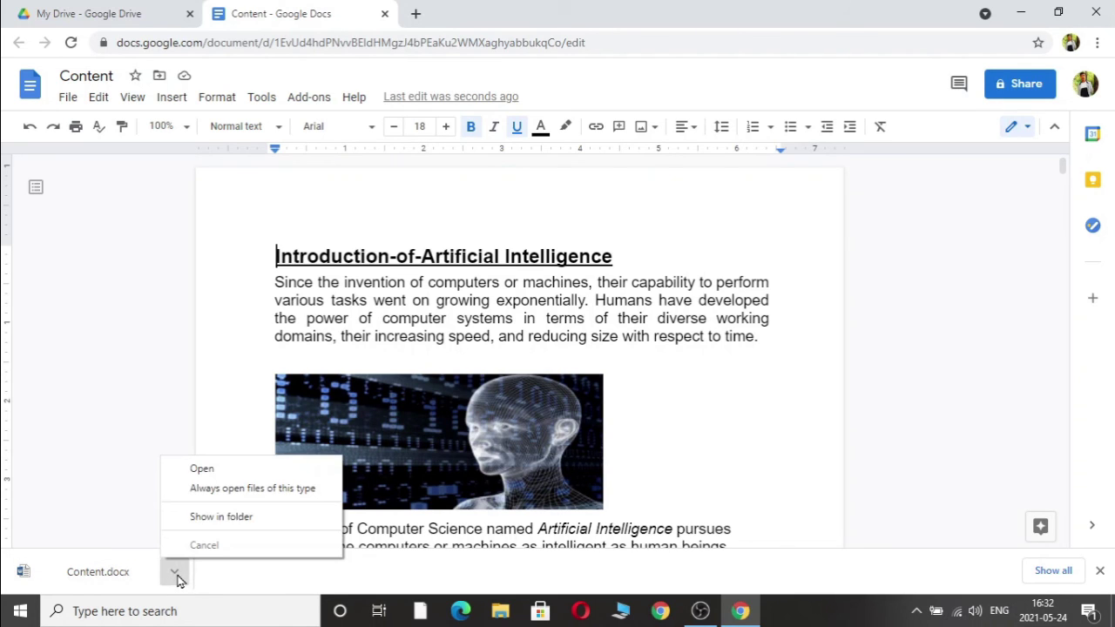
click(237, 474)
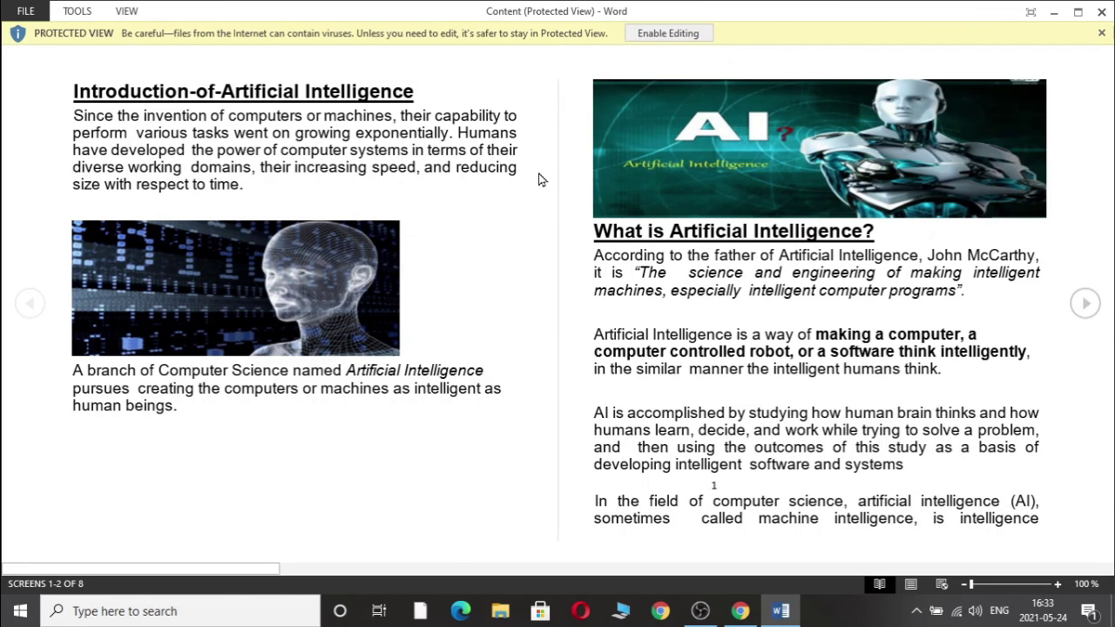
Enable editing on Content.docx, then page down through the text and back to the title
click(704, 33)
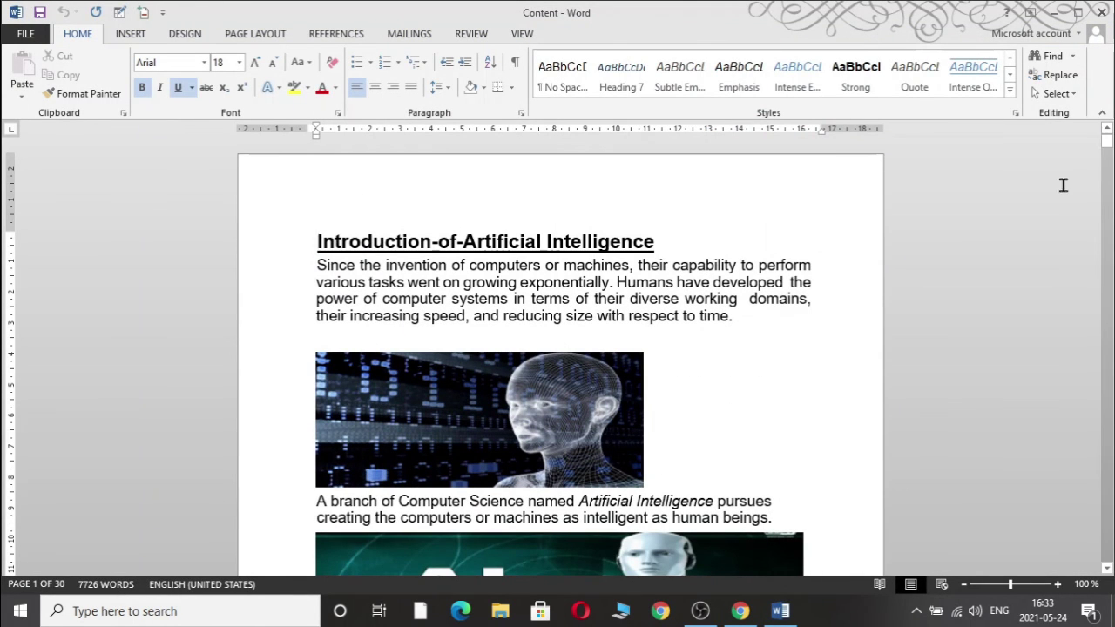
key(Down)
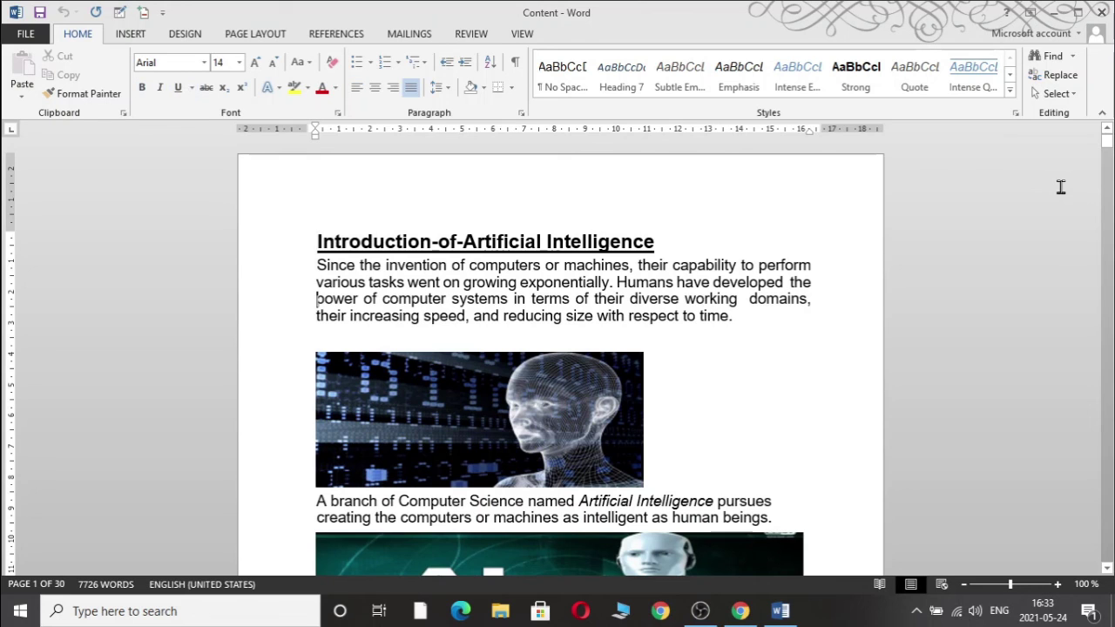
scroll(1061, 187, down, 5)
key(Down)
key(Down)
key(Down)
key(Down)
key(Down)
key(Down)
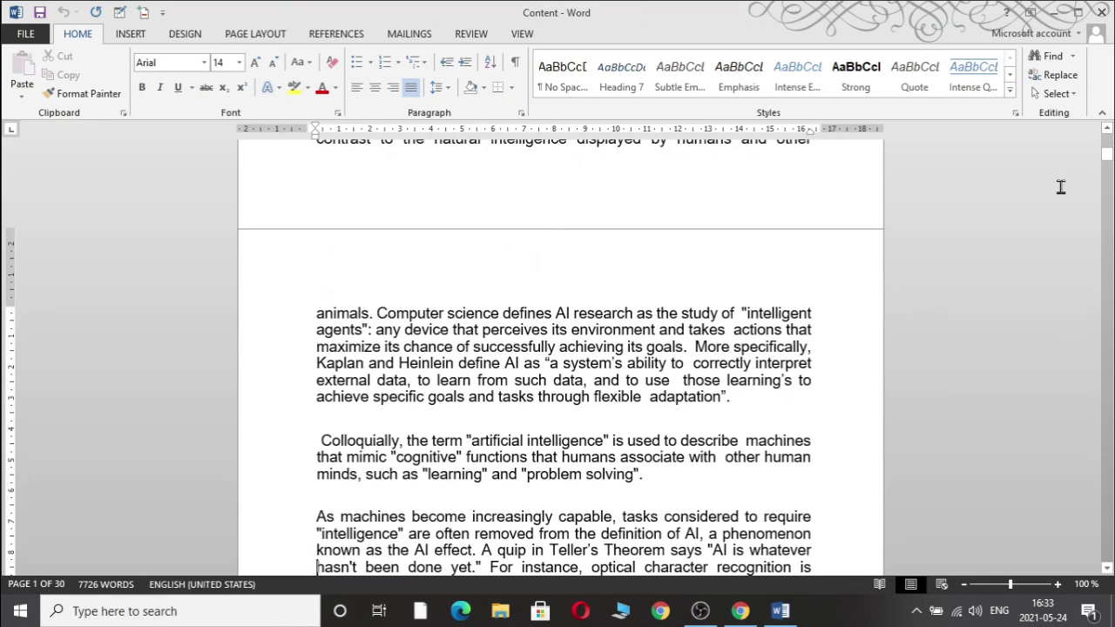
key(Up)
key(Up)
key(Up)
key(Up)
key(Up)
key(Up)
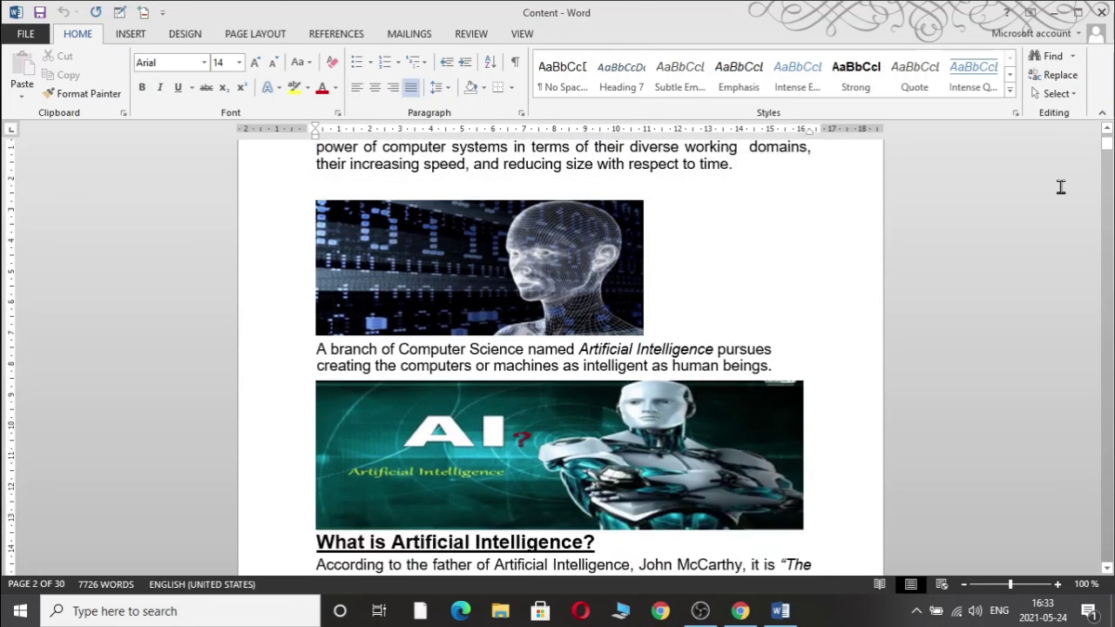
key(Up)
key(Up)
key(Up)
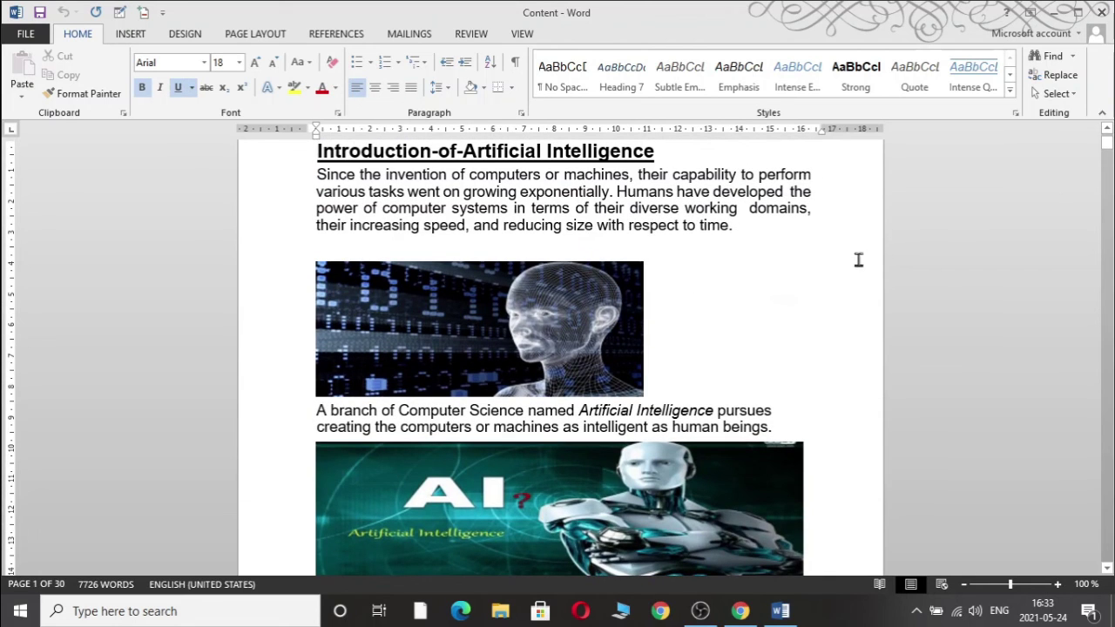